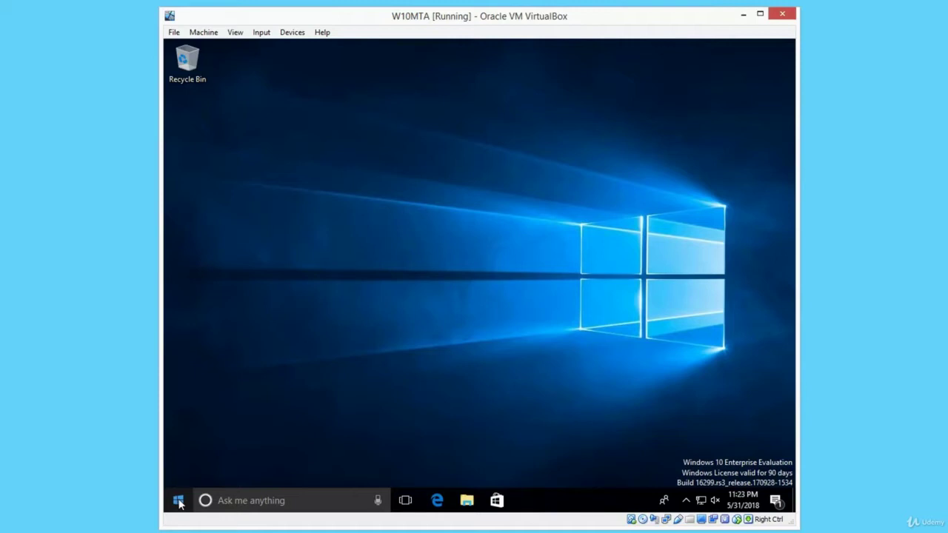
Look through the complete alphabetical list of installed apps in Start, down to the Windows folders and back.
click(178, 501)
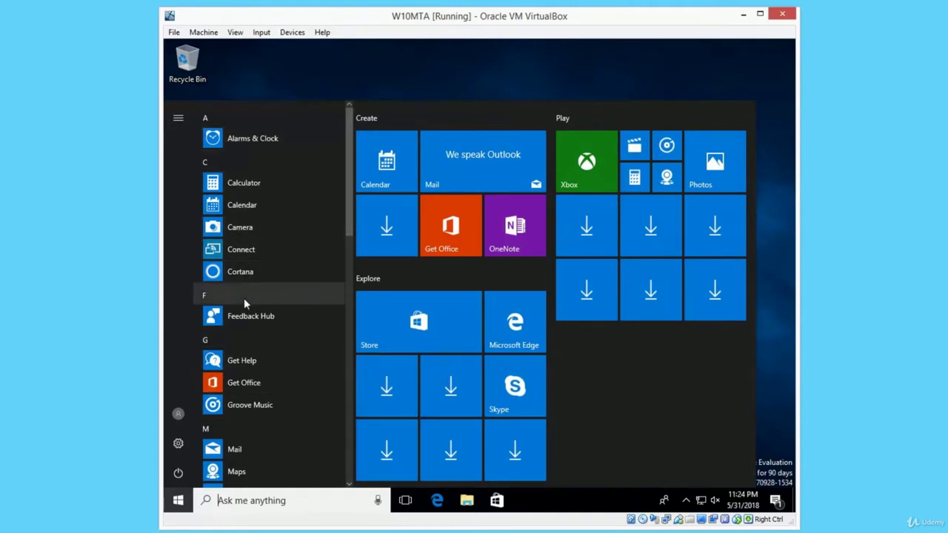
scroll(267, 326, down, 1)
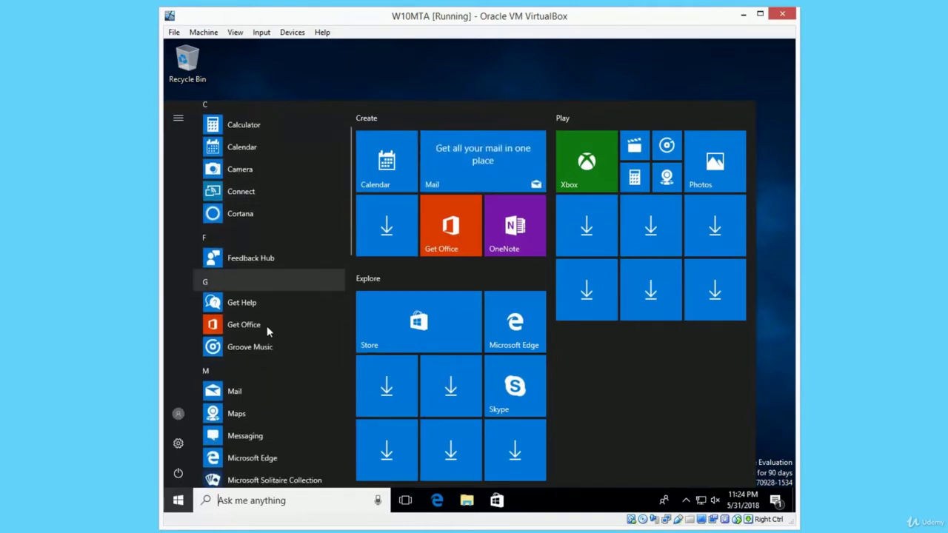
scroll(266, 326, down, 3)
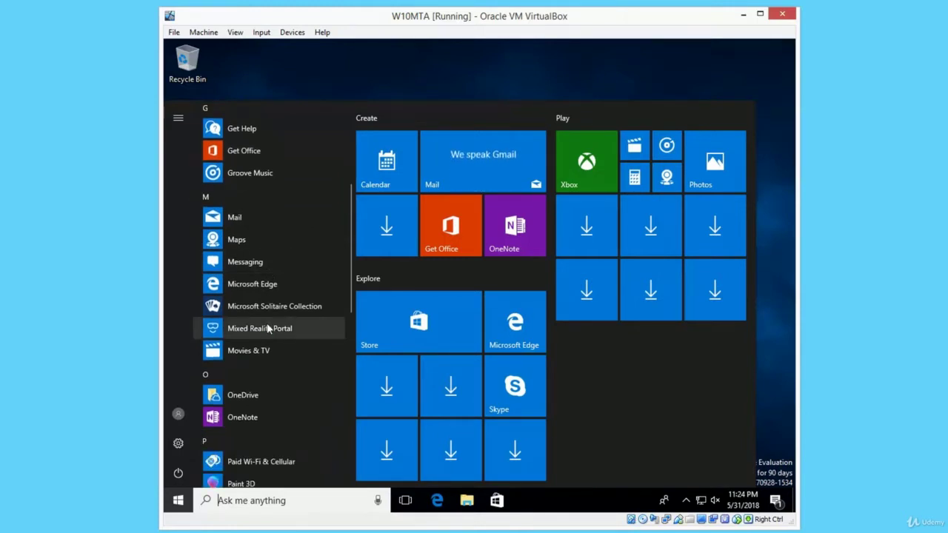
scroll(267, 323, down, 1)
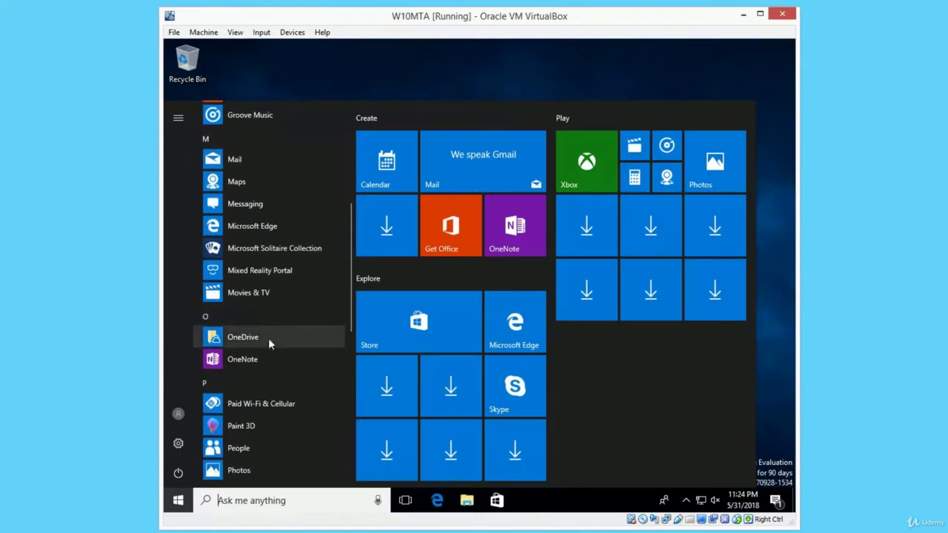
scroll(268, 341, down, 1)
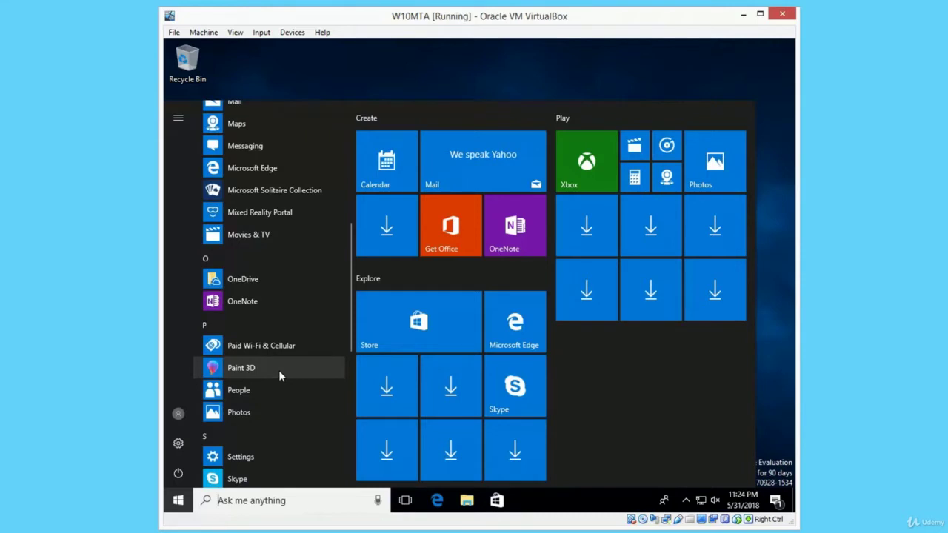
scroll(280, 374, down, 2)
scroll(264, 358, down, 3)
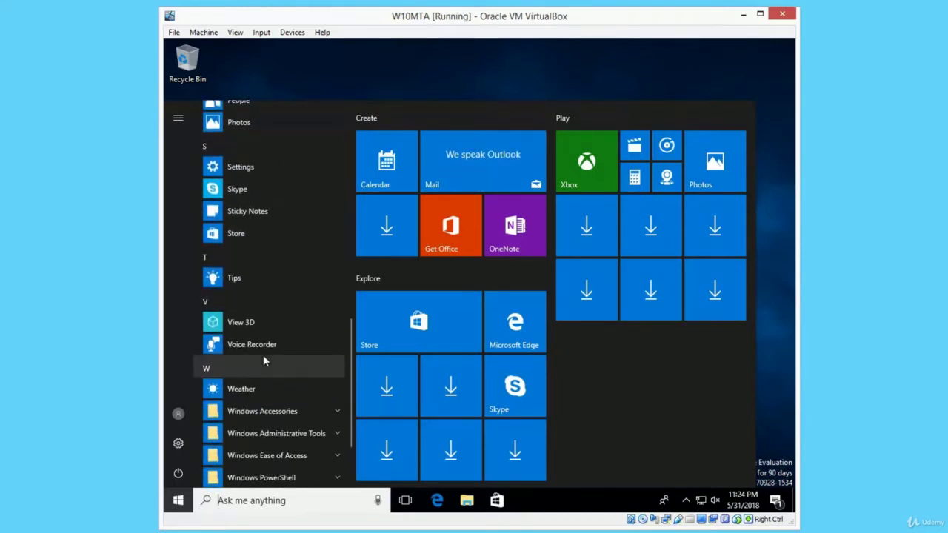
scroll(263, 359, up, 8)
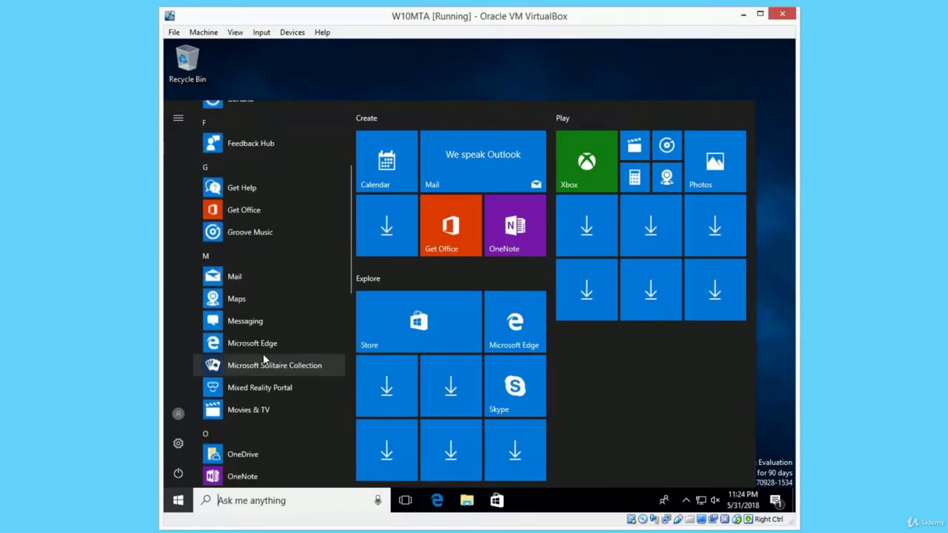
scroll(263, 359, up, 3)
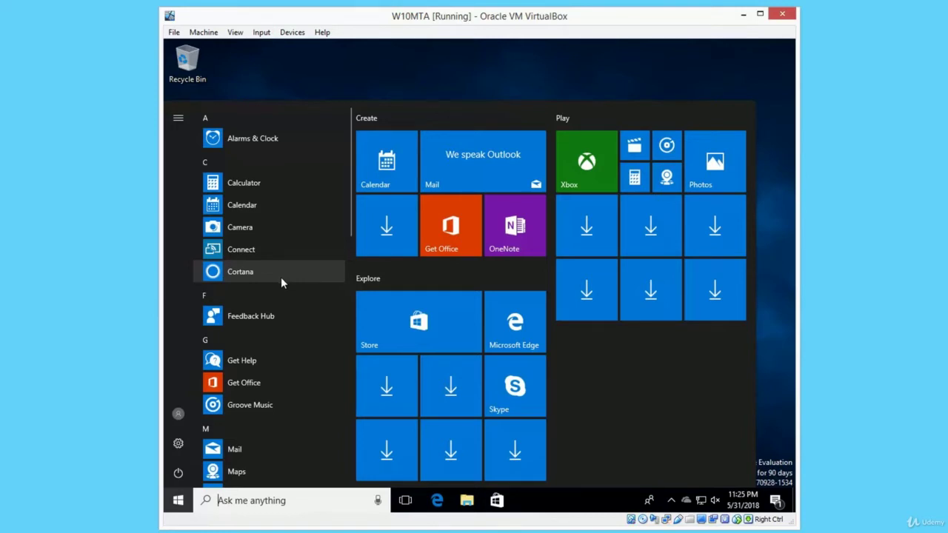
Find Settings among the installed apps in Start and open it to view the Windows Settings categories.
scroll(281, 324, down, 5)
scroll(281, 330, down, 3)
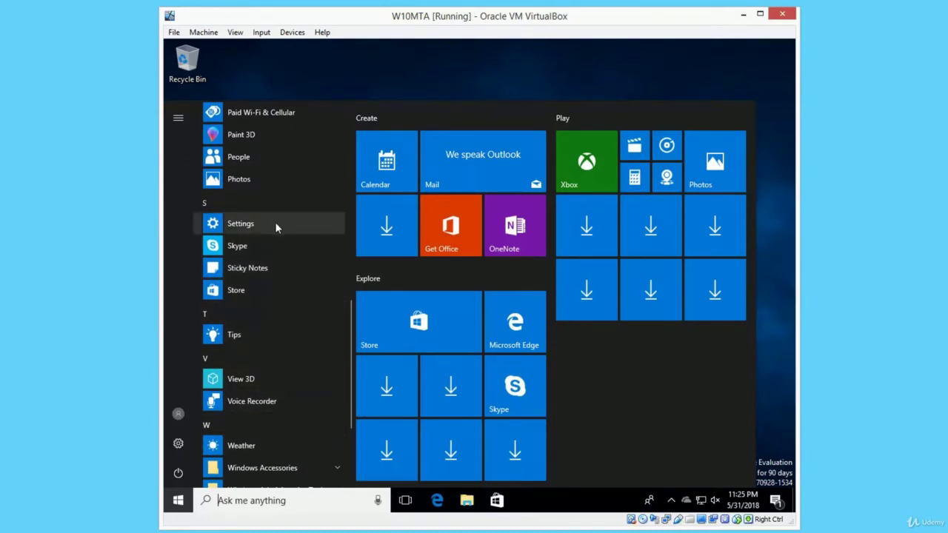
click(275, 221)
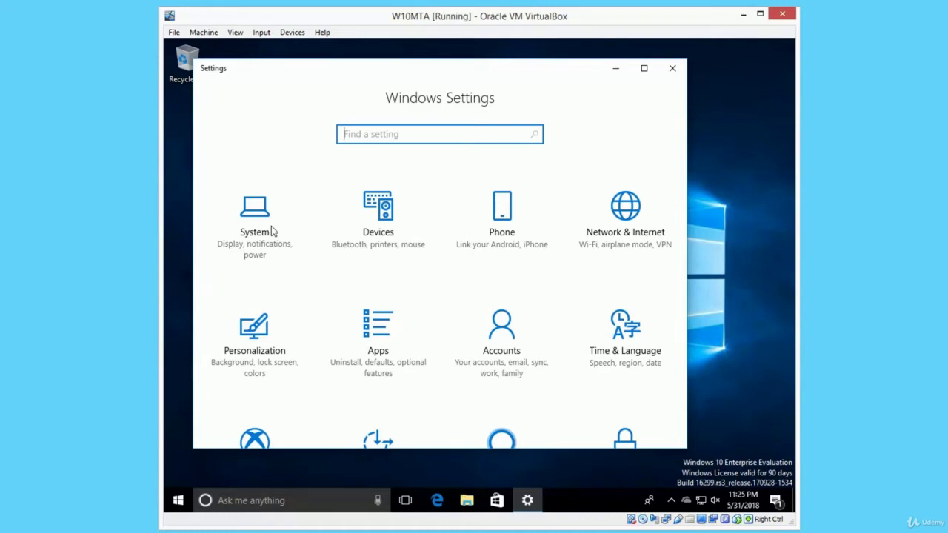
Switch to Paint 3D and view the Create in 3D introduction from its welcome screen.
click(269, 501)
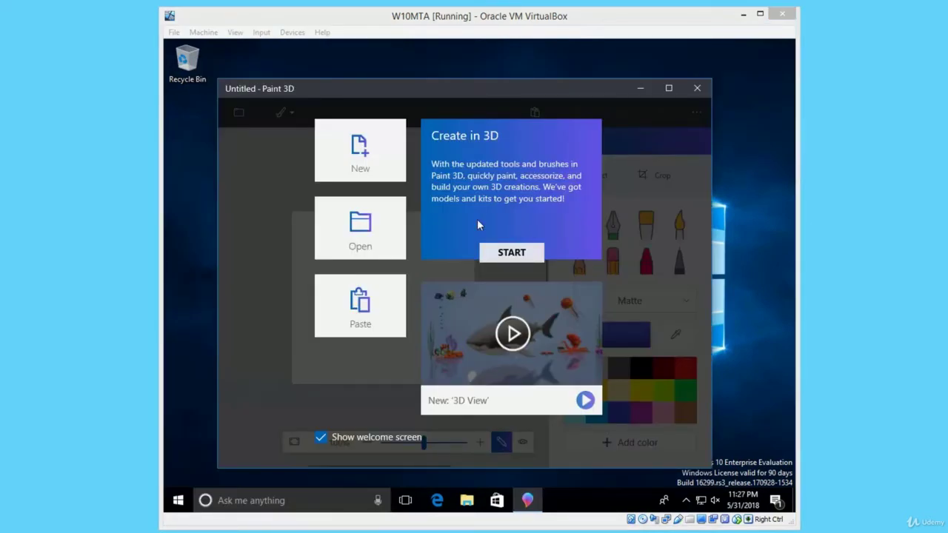
click(504, 252)
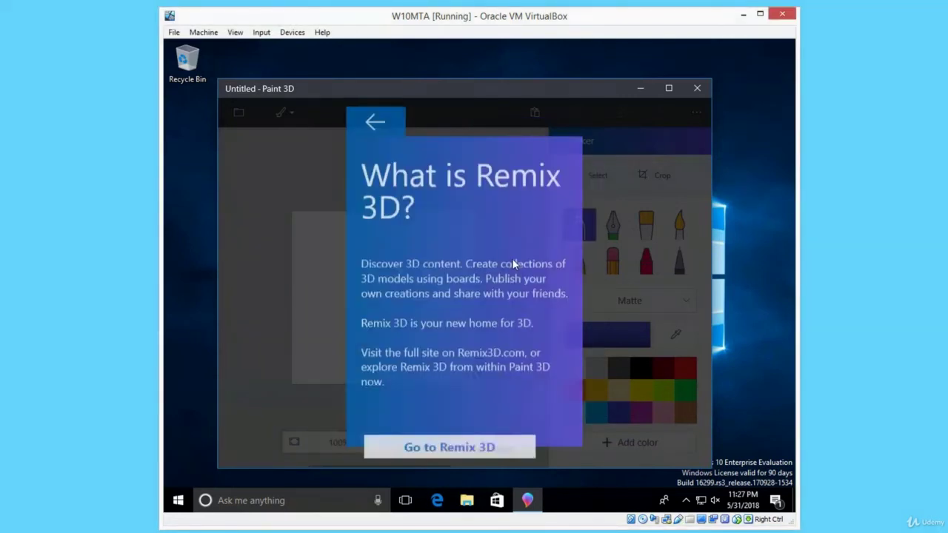
click(374, 123)
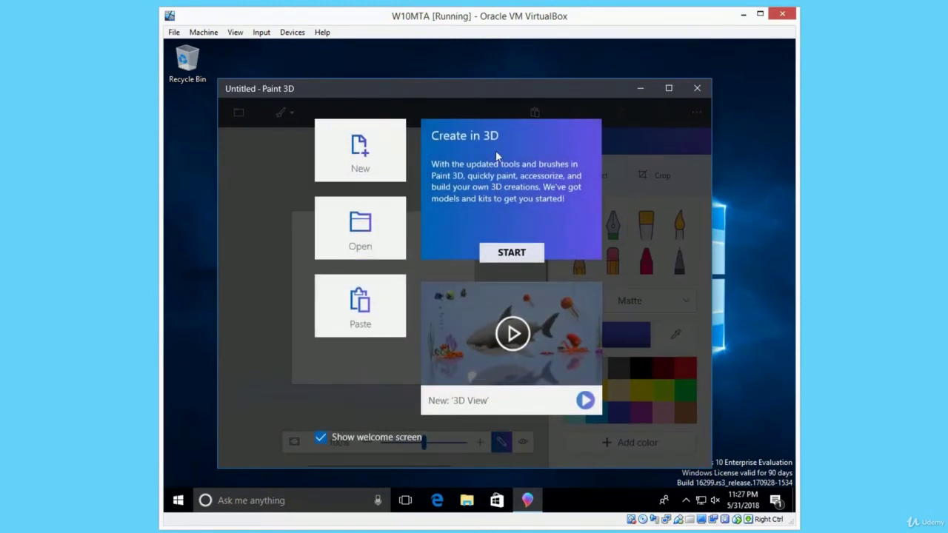
Revisit the introduction to Remix 3D and start a new Paint 3D project from the welcome screen.
click(507, 248)
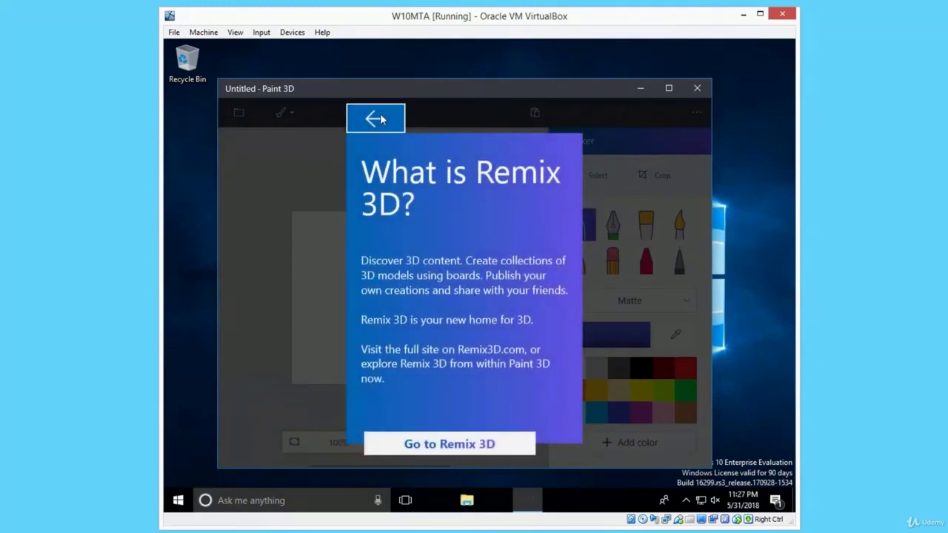
click(375, 122)
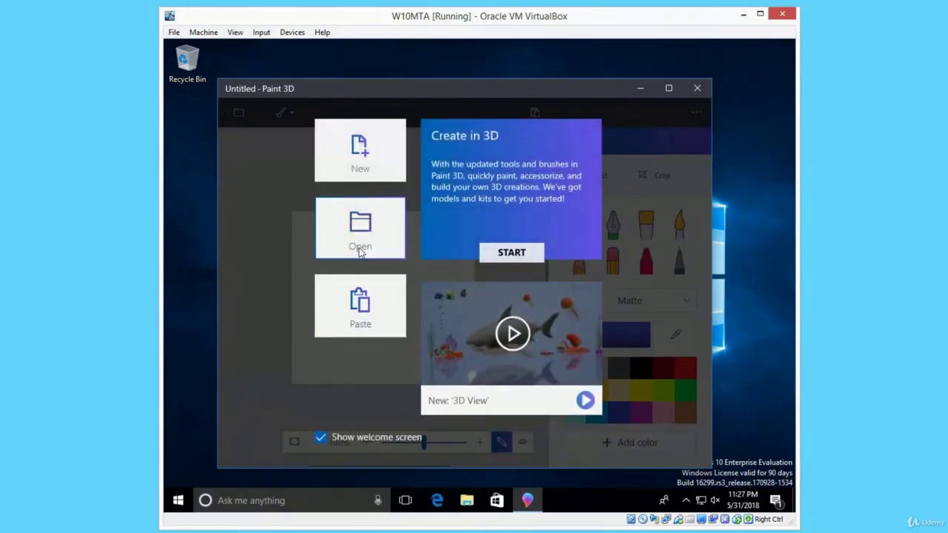
click(361, 168)
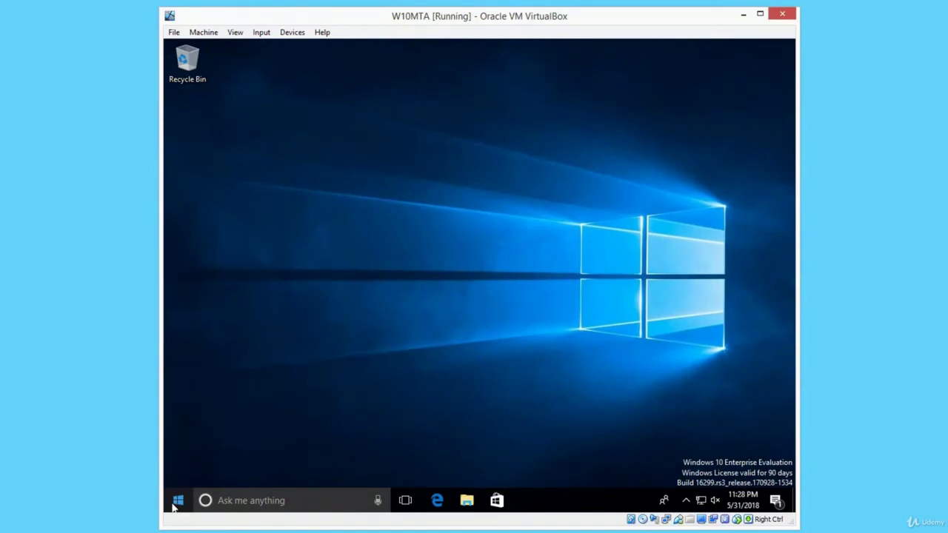
Check the power choices offered in Start without choosing one, and return to the desktop.
click(177, 501)
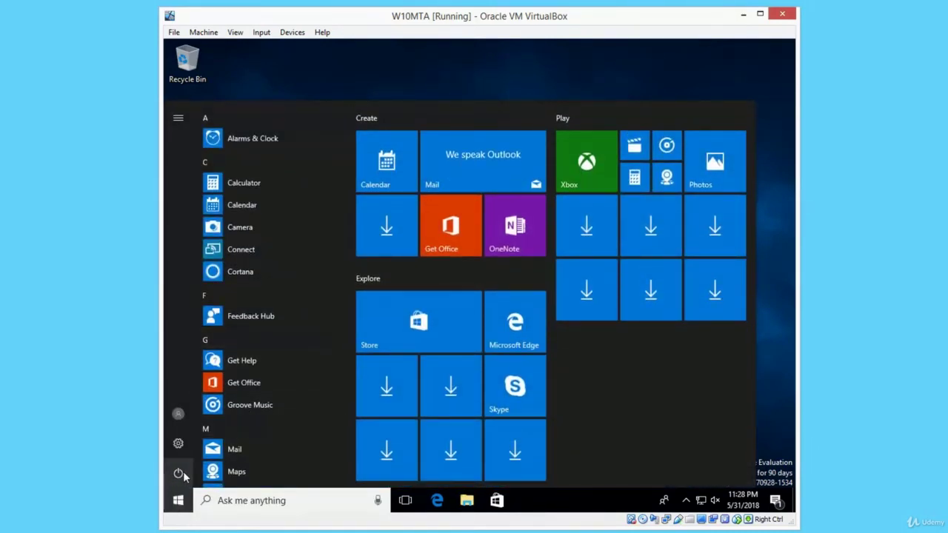
click(178, 473)
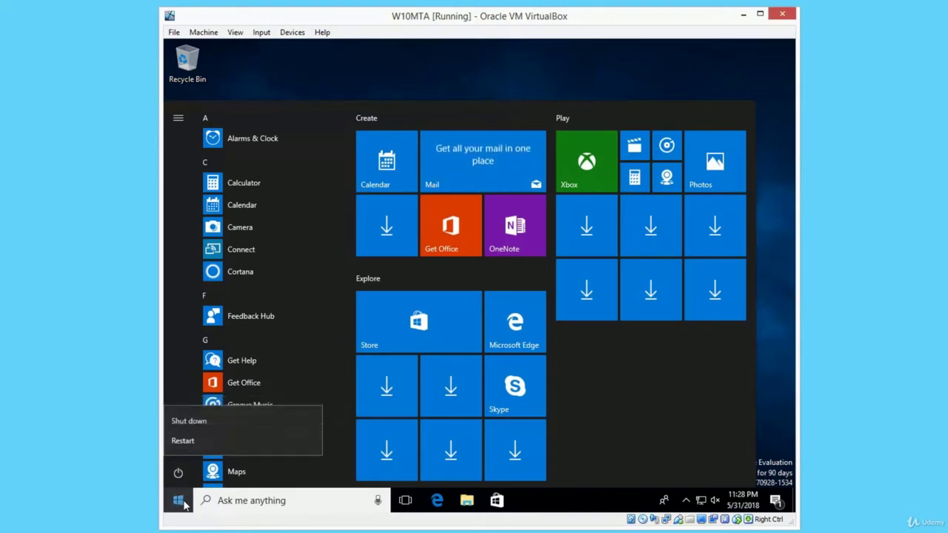
click(765, 317)
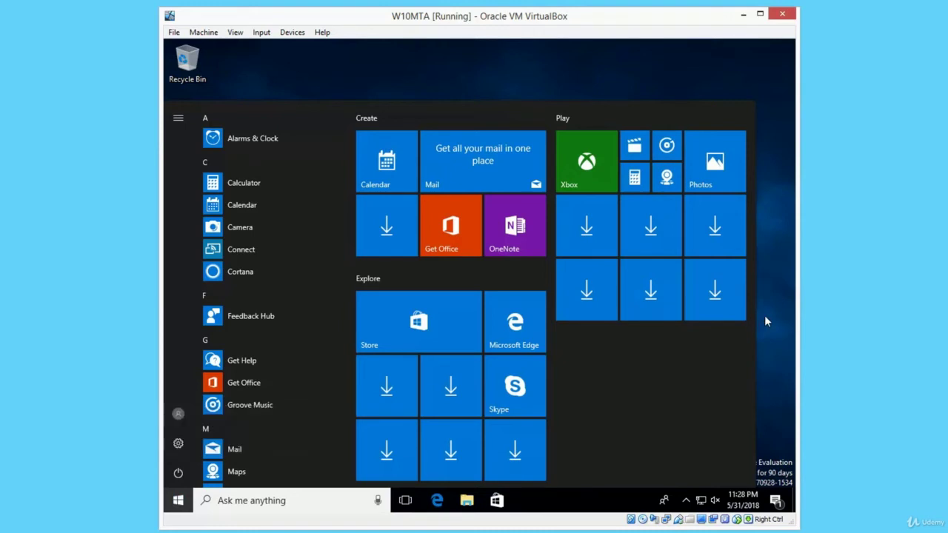
click(782, 387)
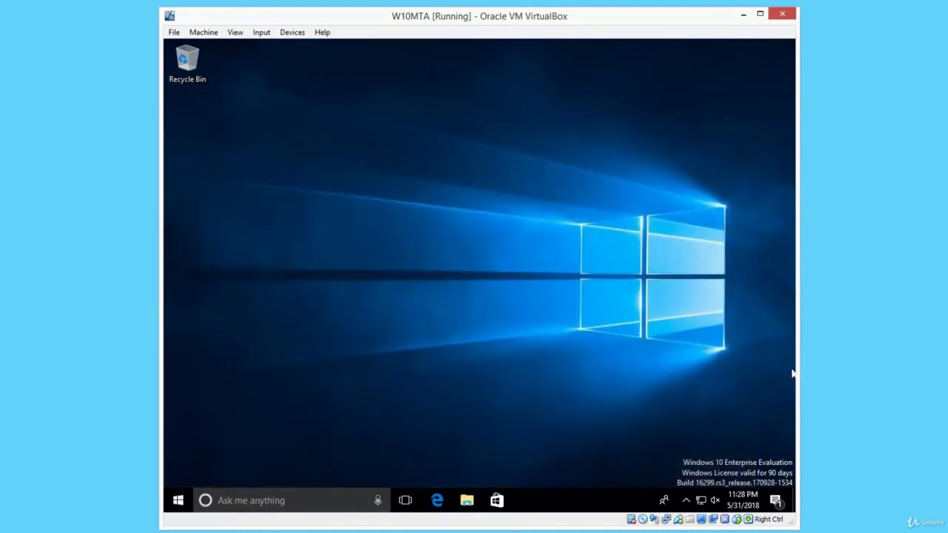
Review the Start button's shortcuts, including the shut down or sign out choices, and open Task Manager.
right_click(178, 501)
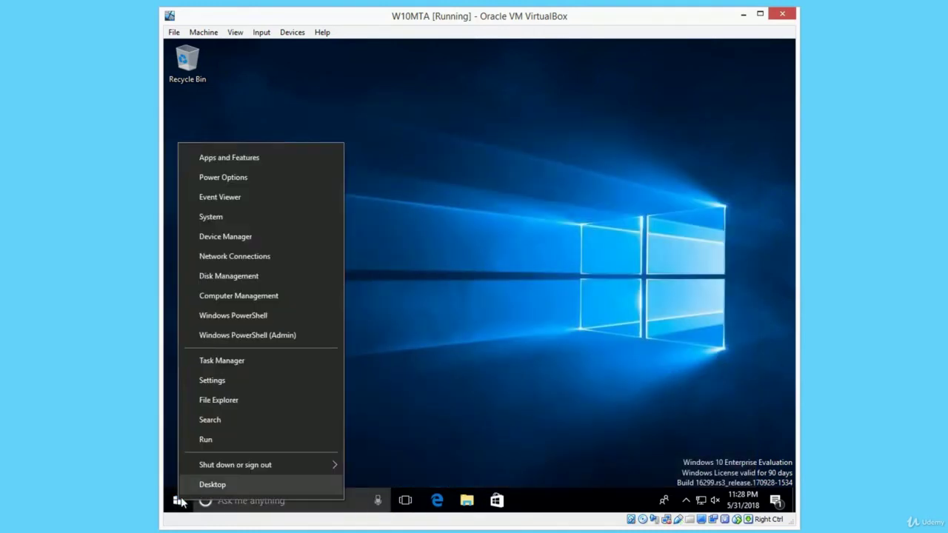
mouse_move(261, 470)
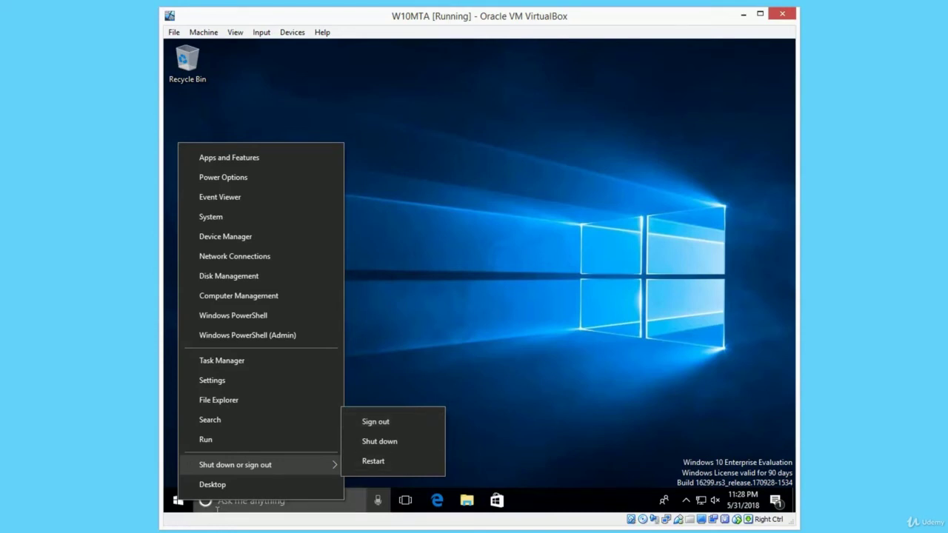
click(281, 362)
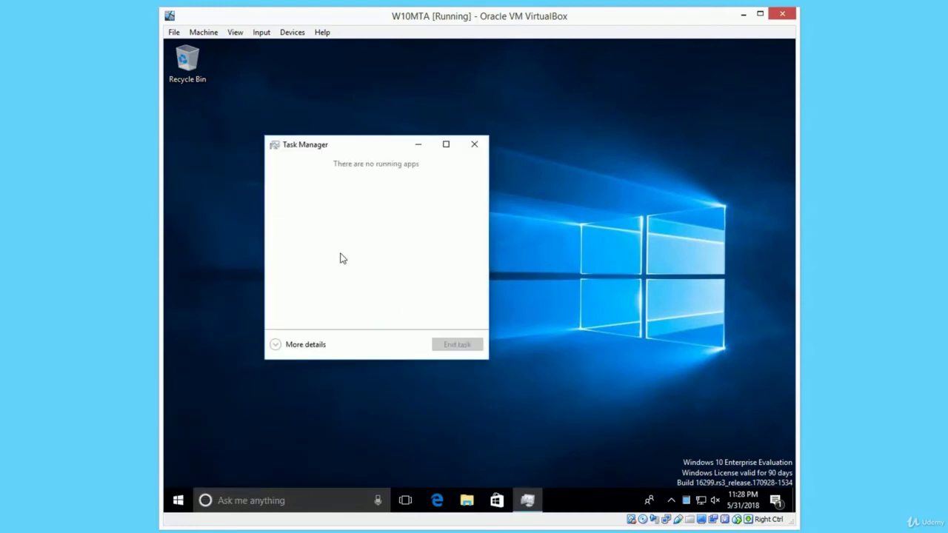
Expand Task Manager to its detailed view, examine the CPU performance graph, and close Task Manager.
click(296, 344)
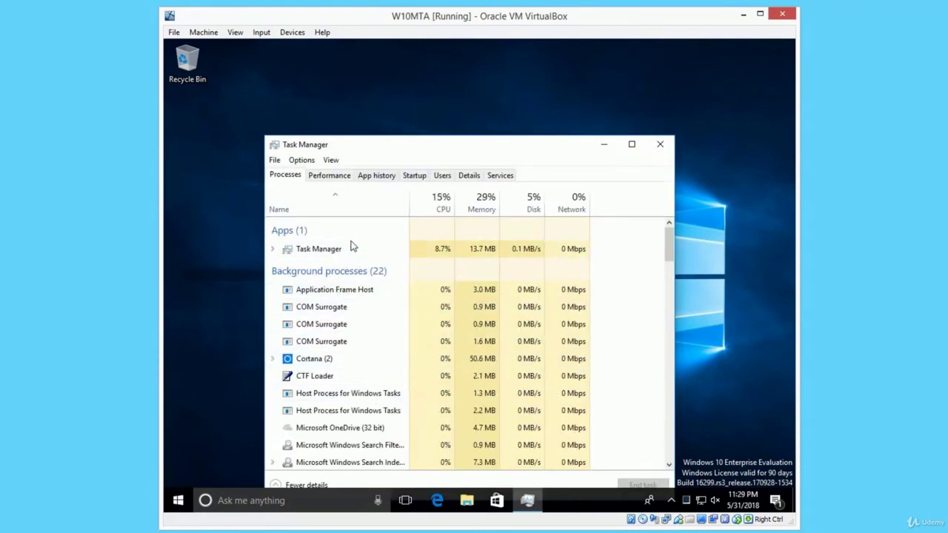
click(341, 179)
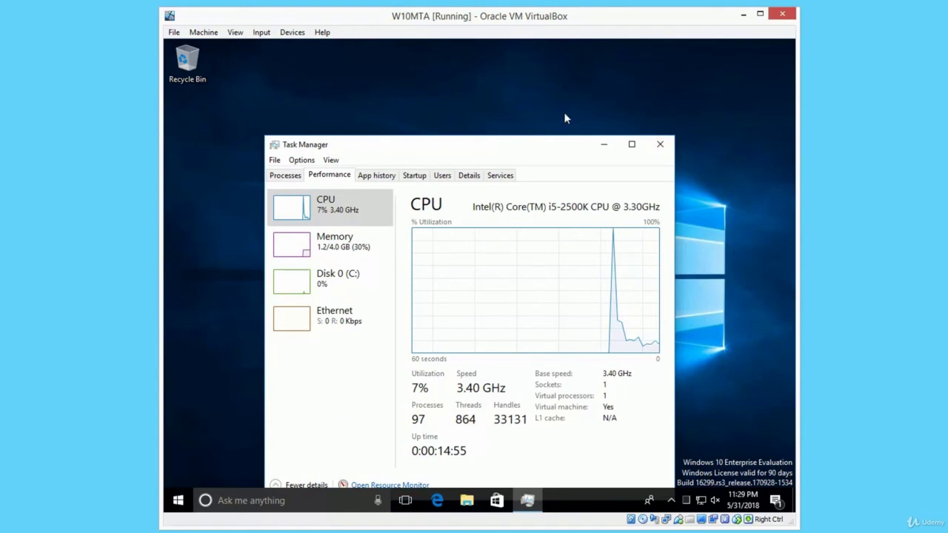
click(660, 145)
Compare the taskbar's context options with the Start button's shortcuts, and return to the desktop.
right_click(571, 501)
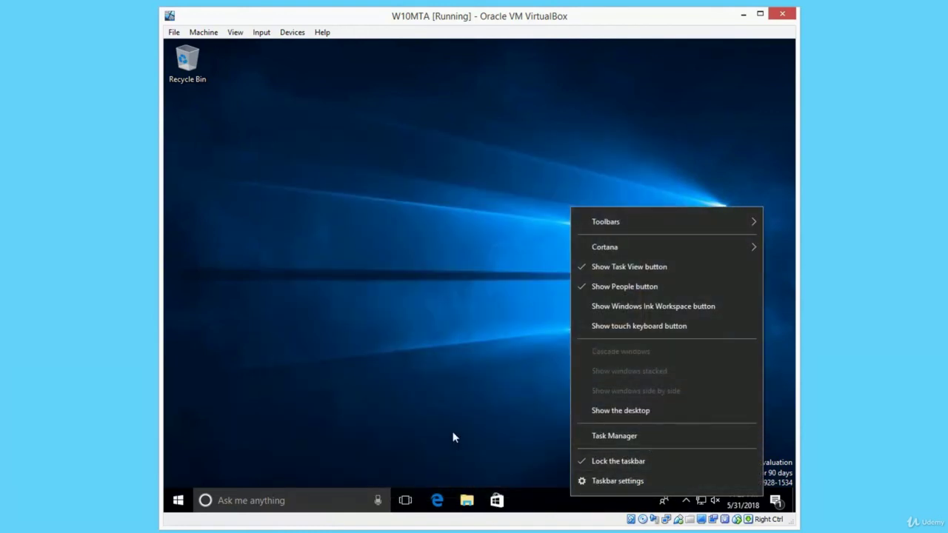
right_click(179, 500)
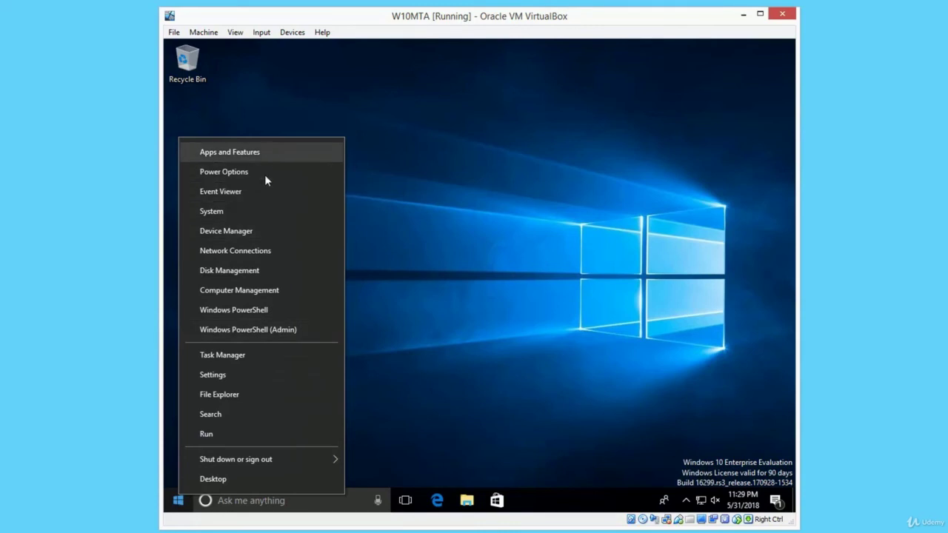
click(451, 364)
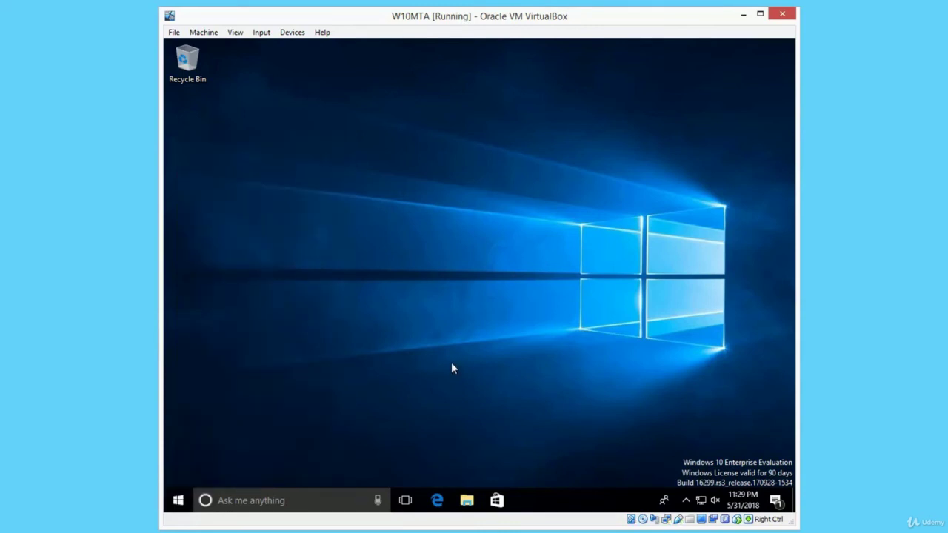